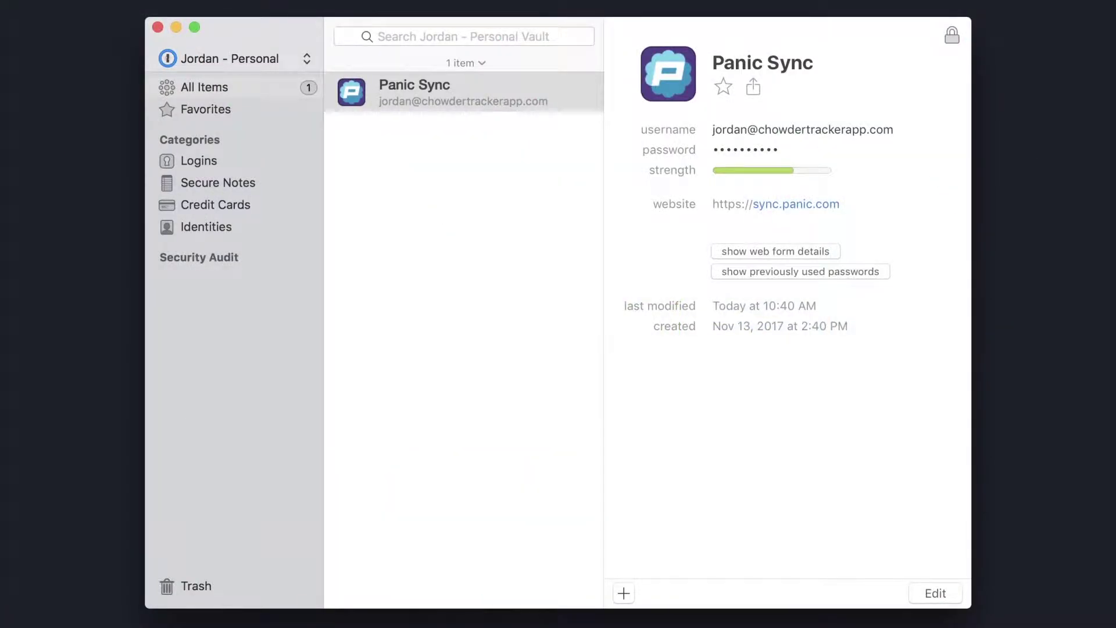
Edit the Panic Sync login item and add a One-Time Password field to its section
{"action": "left_click", "coordinate": [937, 593]}
{"action": "left_click", "coordinate": [928, 279]}
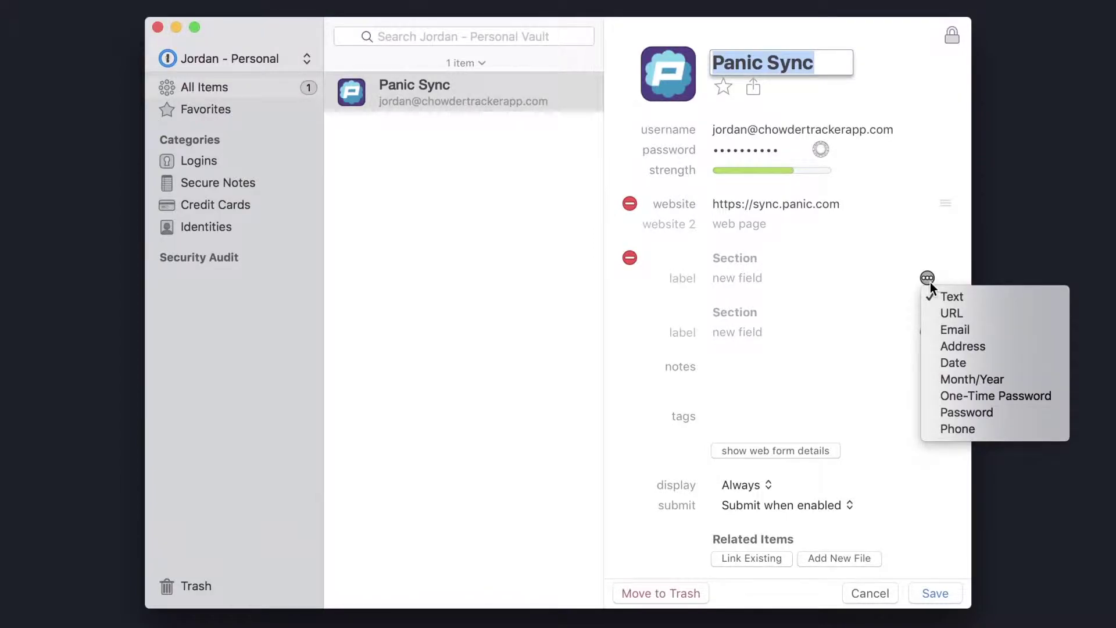
{"action": "left_click", "coordinate": [1063, 394]}
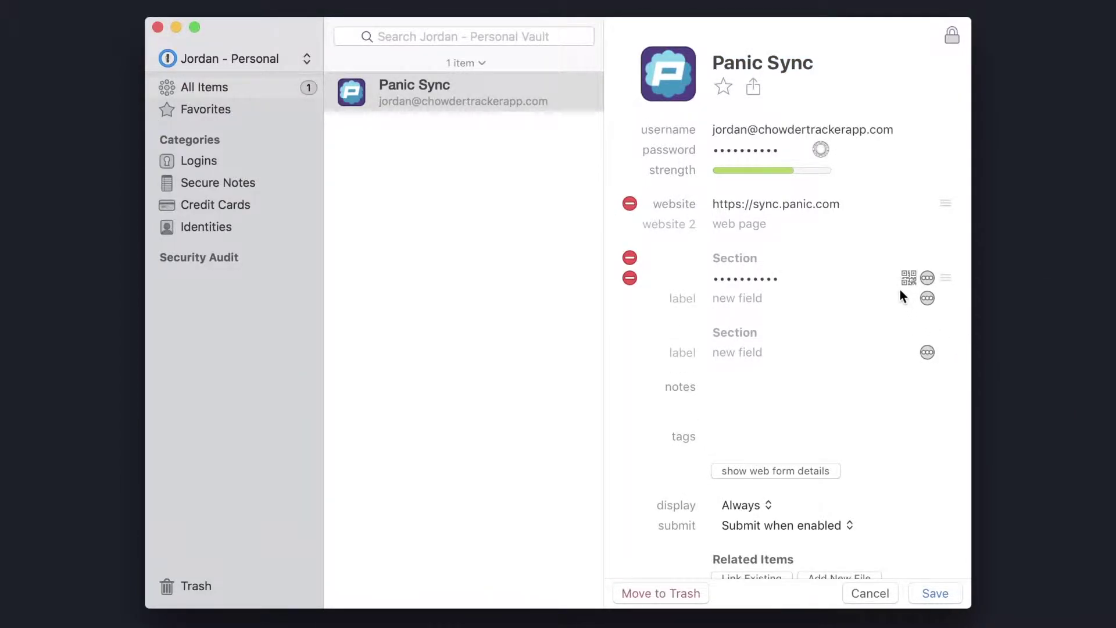
Scan the Panic Sync QR code from Safari into the item's one-time password field
{"action": "left_click", "coordinate": [907, 277]}
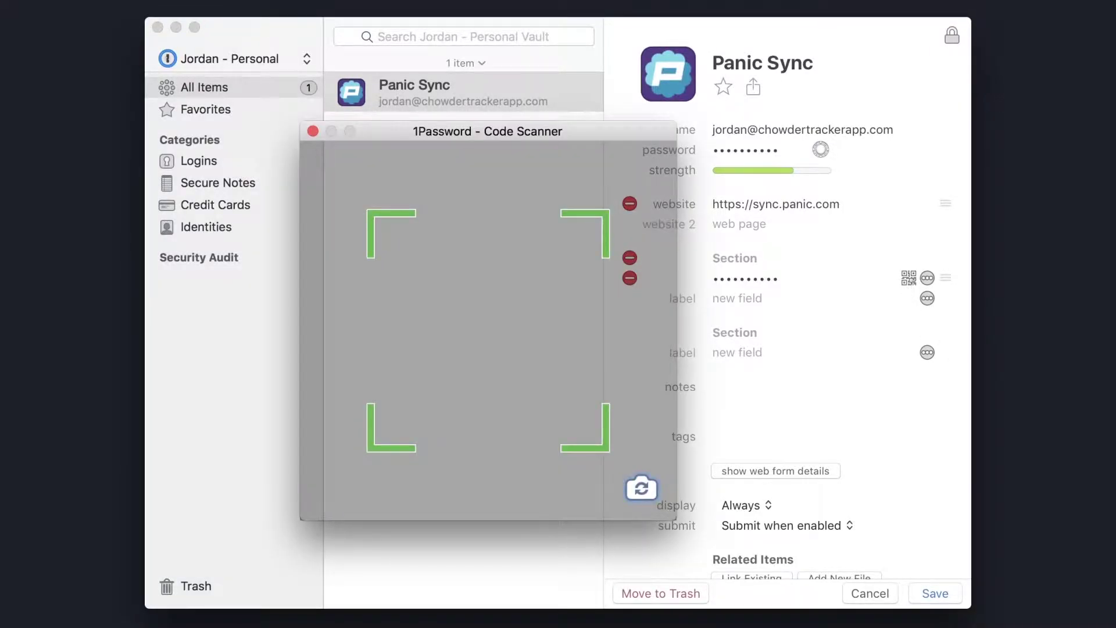
{"action": "key", "text": "super+Tab"}
{"action": "key", "text": "Tab"}
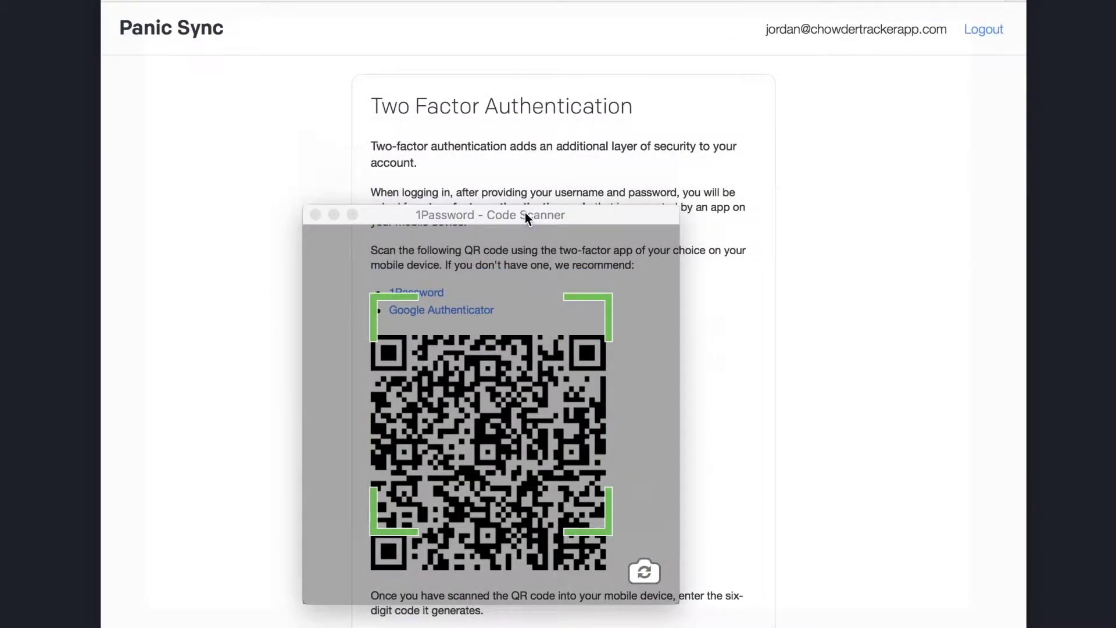
{"action": "left_click_drag", "start_coordinate": [525, 212], "coordinate": [523, 248]}
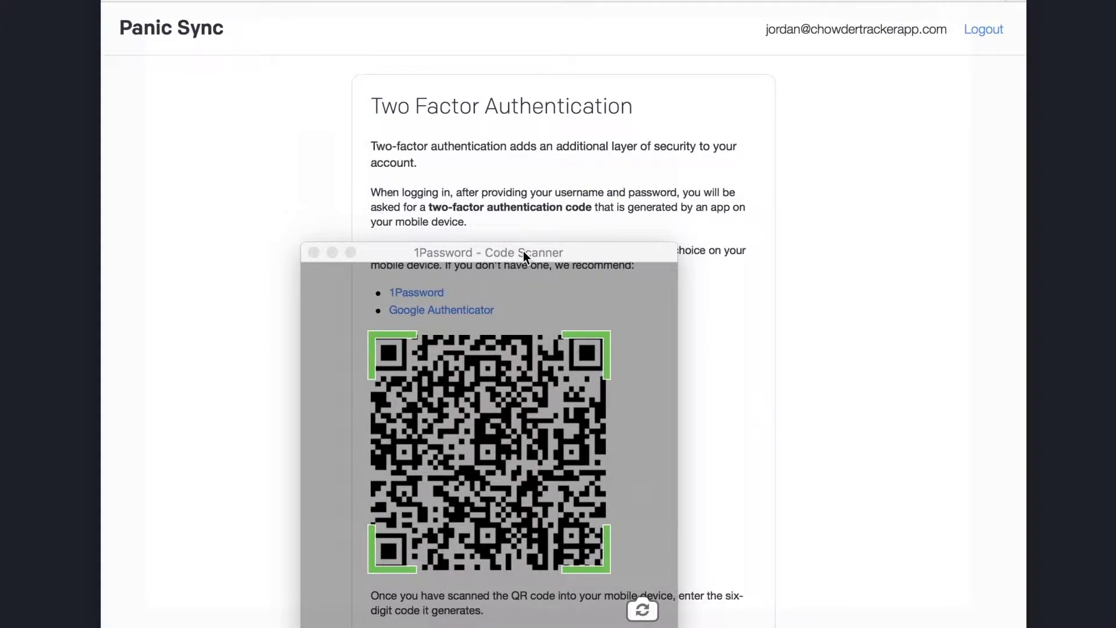
{"action": "key", "text": "super+Tab"}
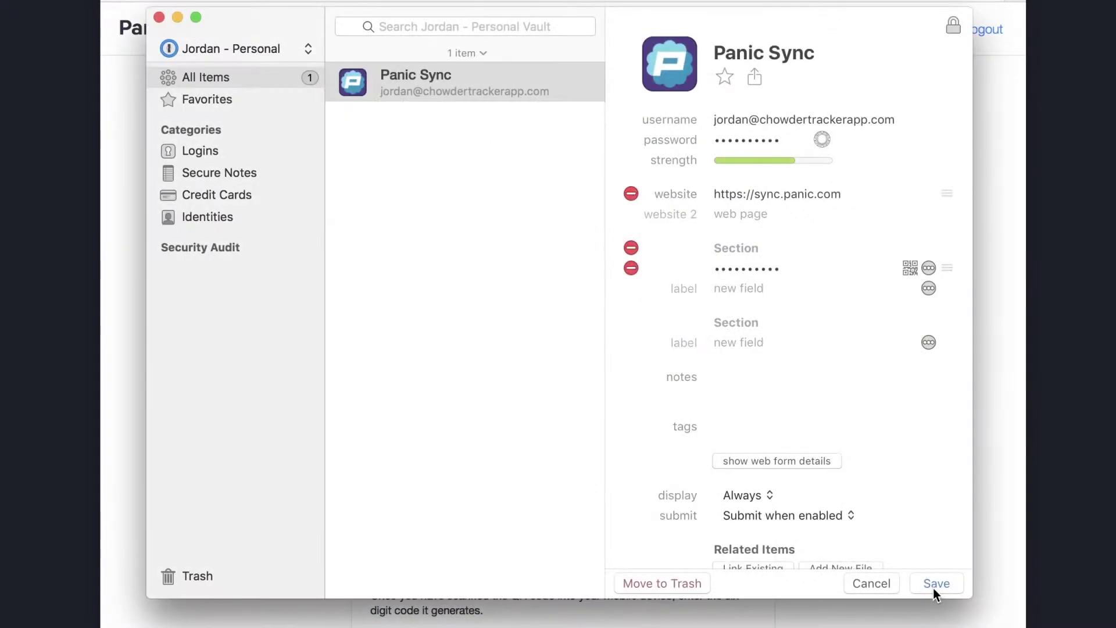
{"action": "left_click", "coordinate": [936, 584]}
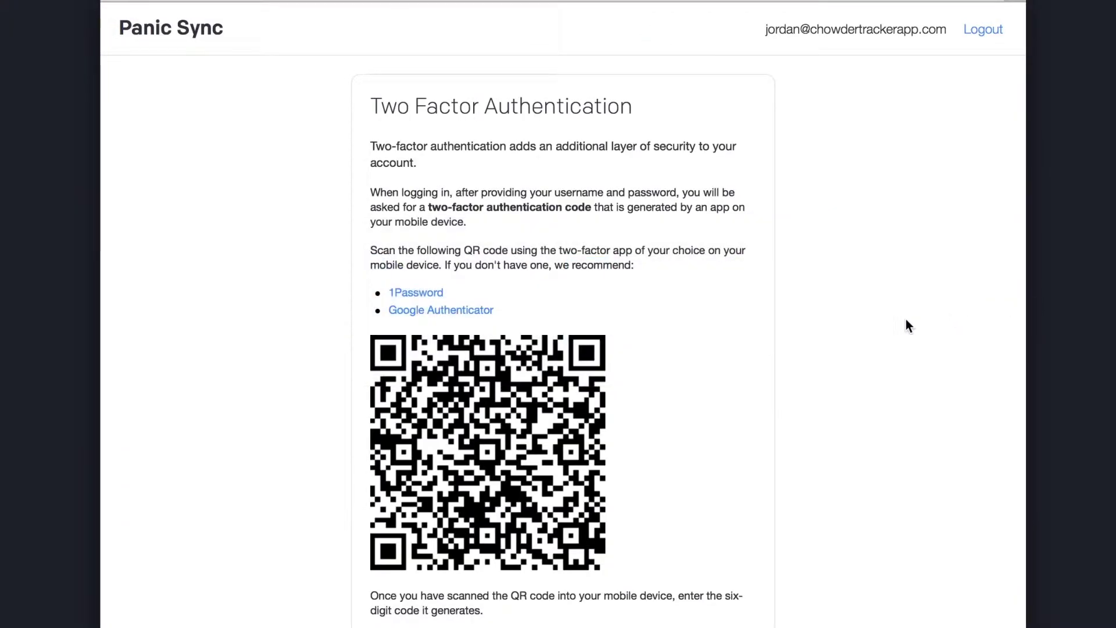
{"action": "scroll", "coordinate": [732, 392], "scroll_direction": "down", "scroll_amount": 5}
{"action": "left_click", "coordinate": [520, 490]}
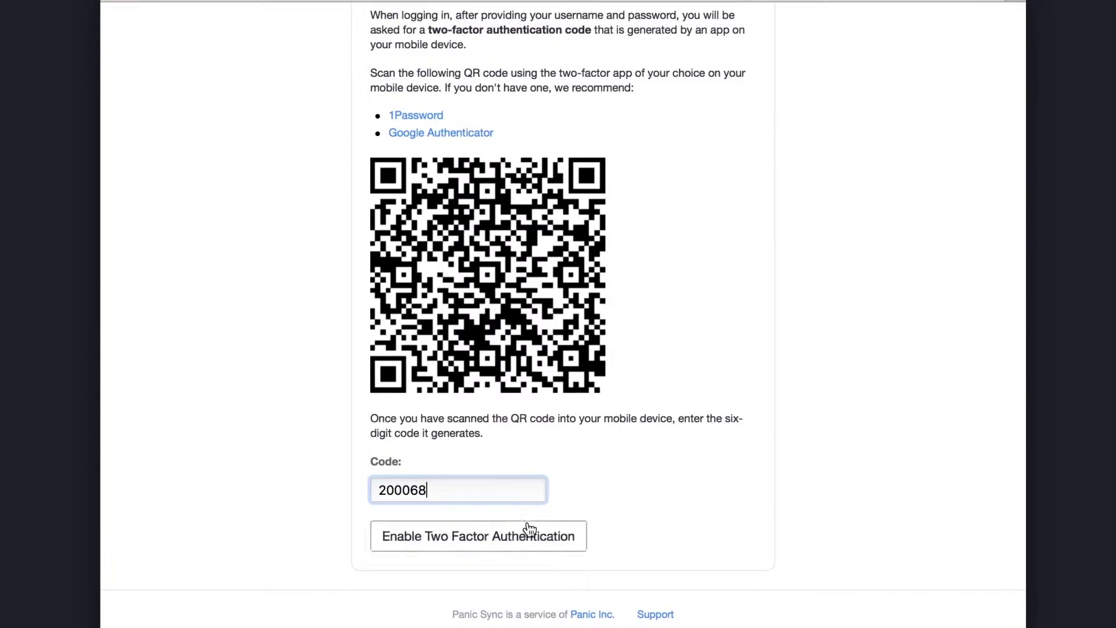
Enable two-factor authentication on Panic Sync to reveal the eight recovery codes
{"action": "left_click", "coordinate": [578, 538]}
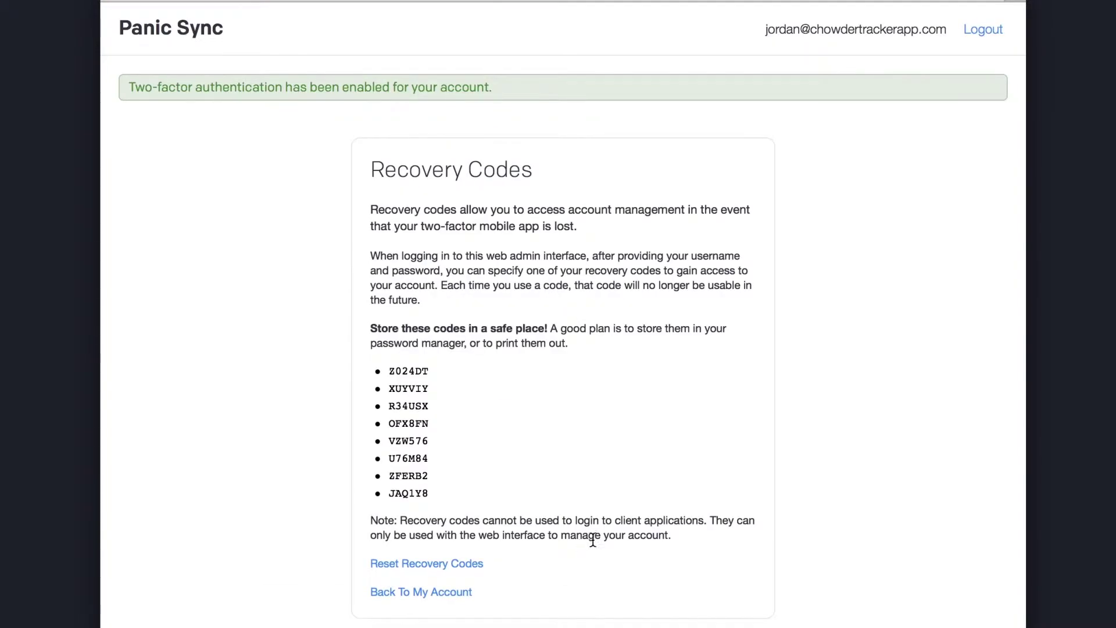